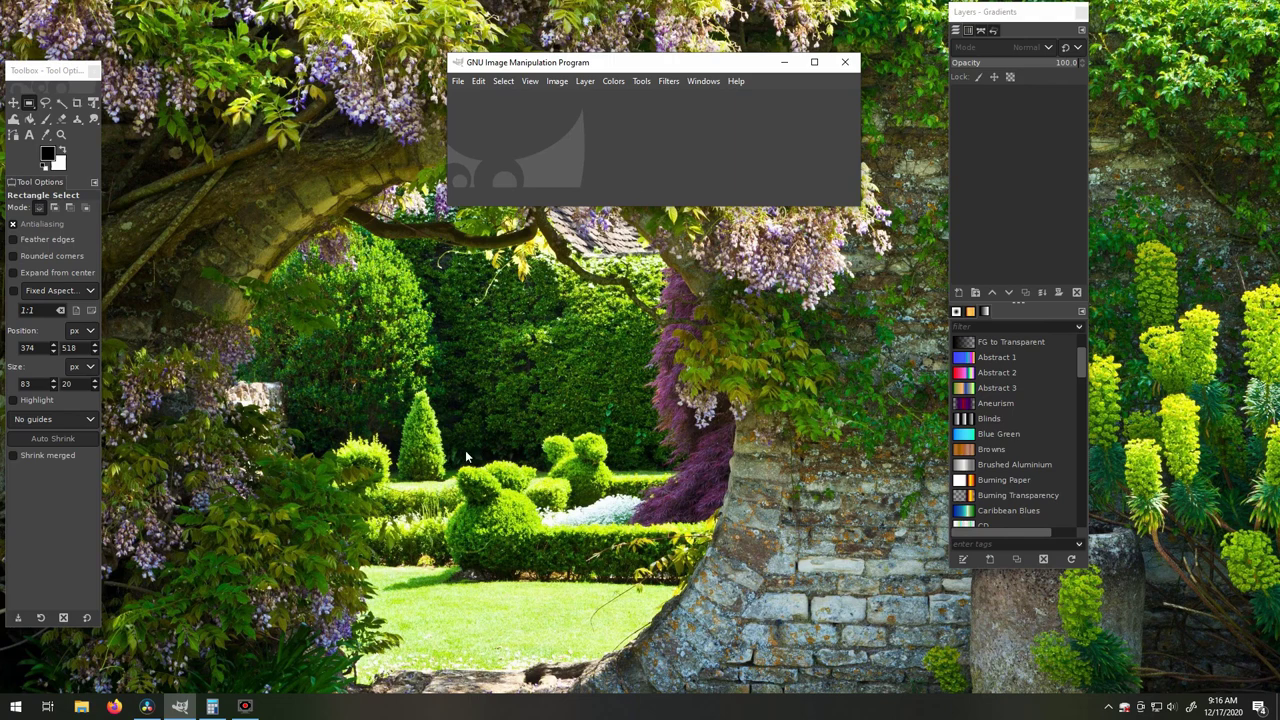
Import just page 2 of Wrap Cape Pattern Fixed.pdf into GIMP as a new image
left_click(458, 81)
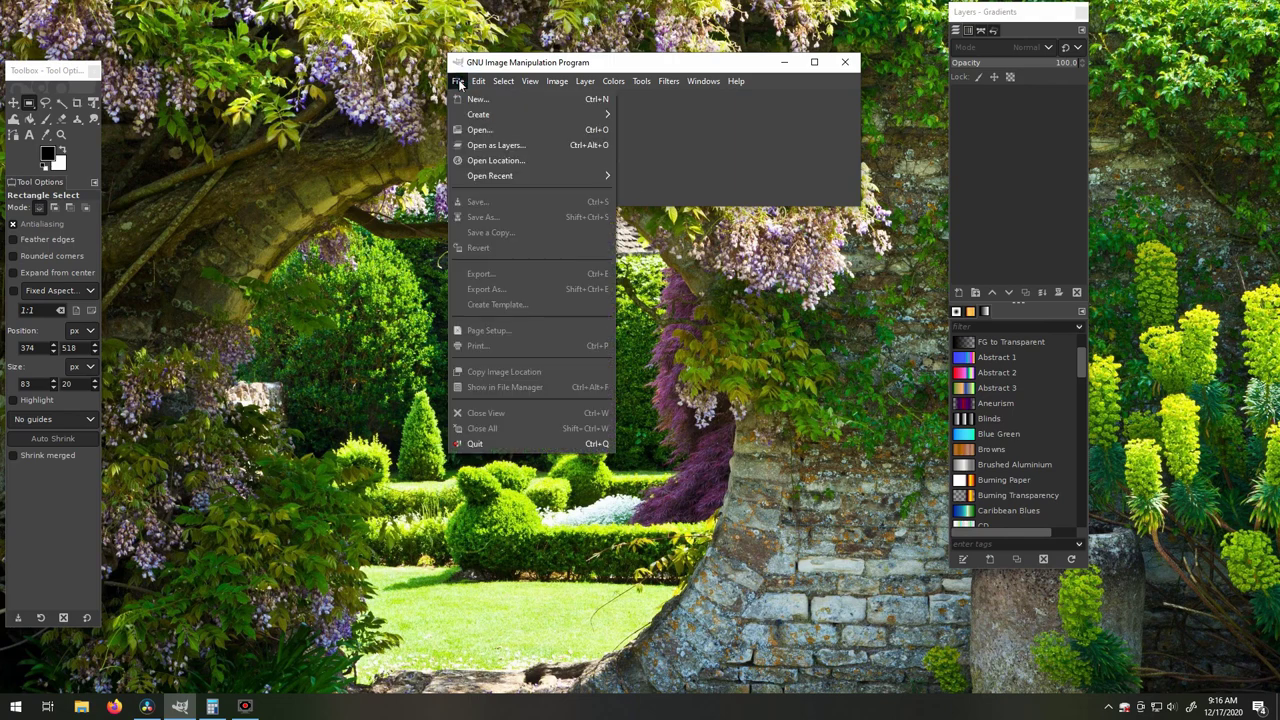
left_click(467, 131)
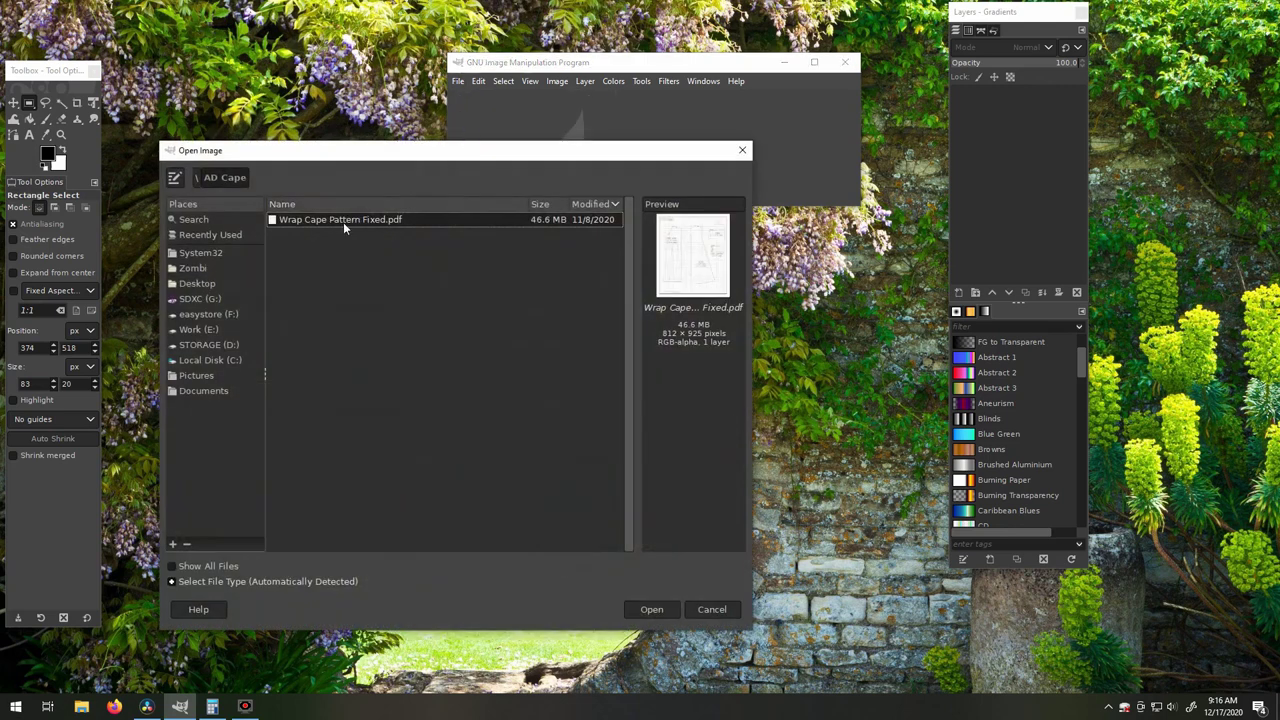
left_click(656, 611)
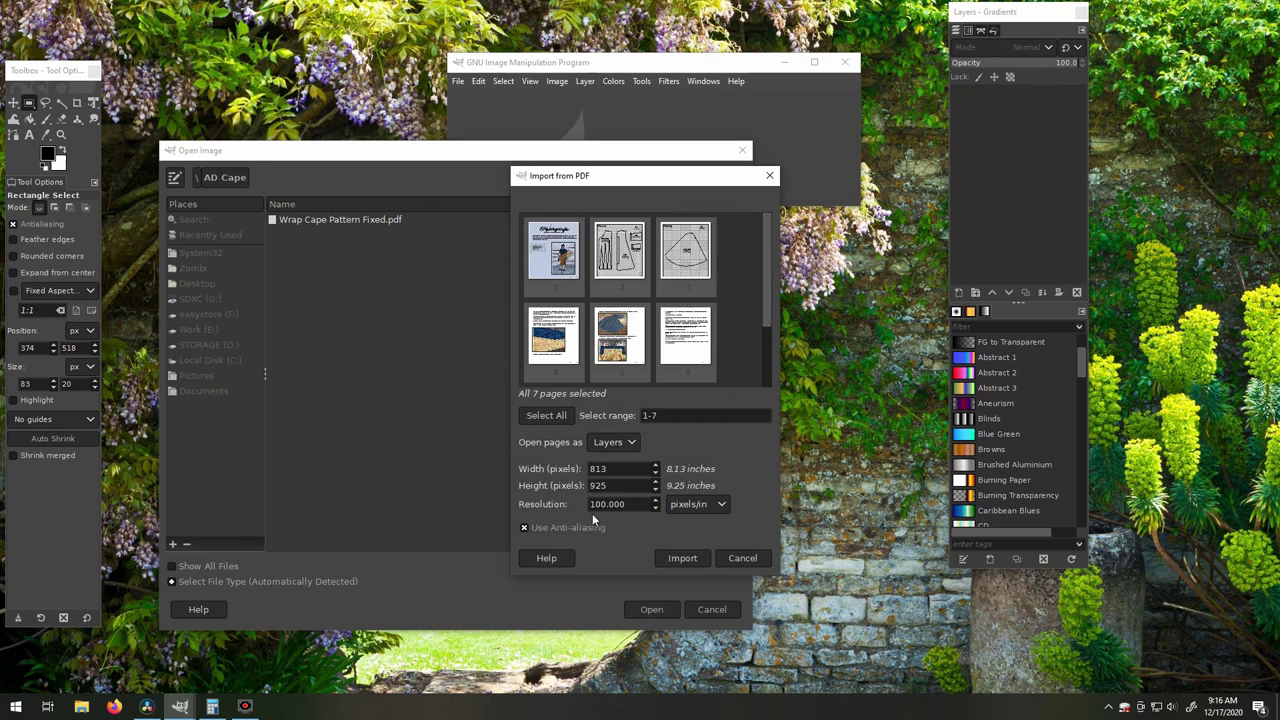
left_click(624, 256)
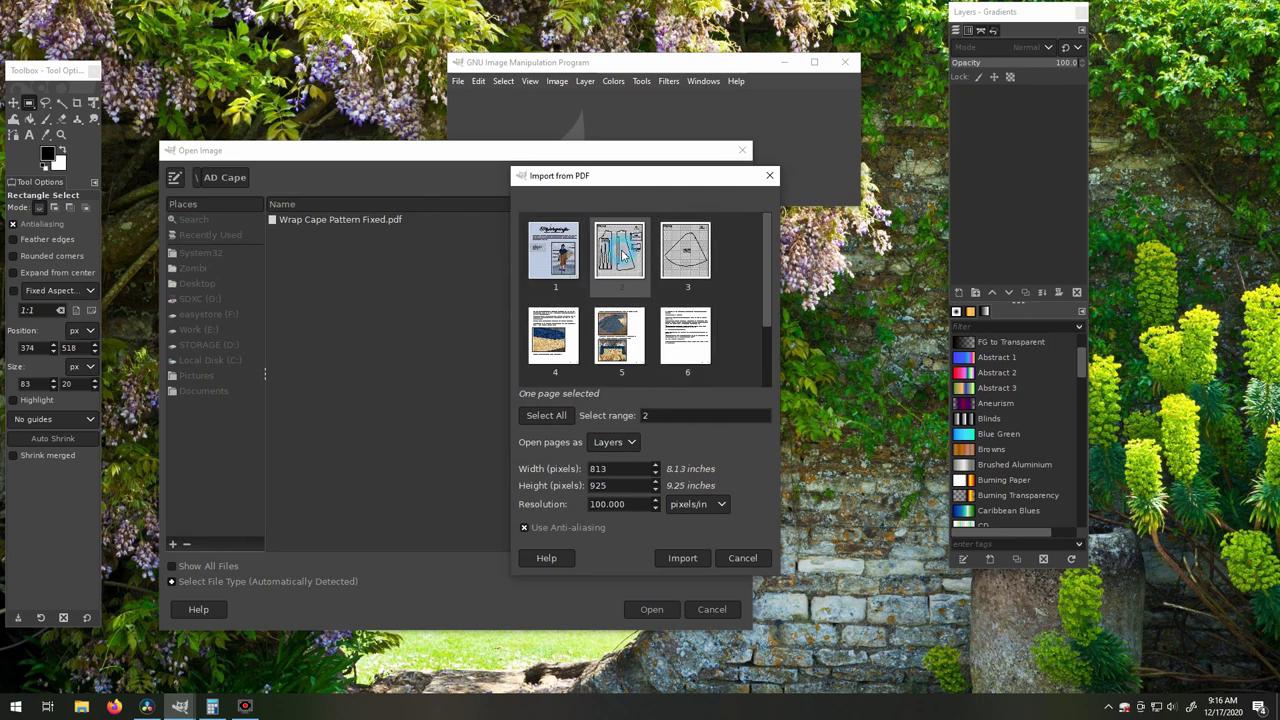
left_click(686, 558)
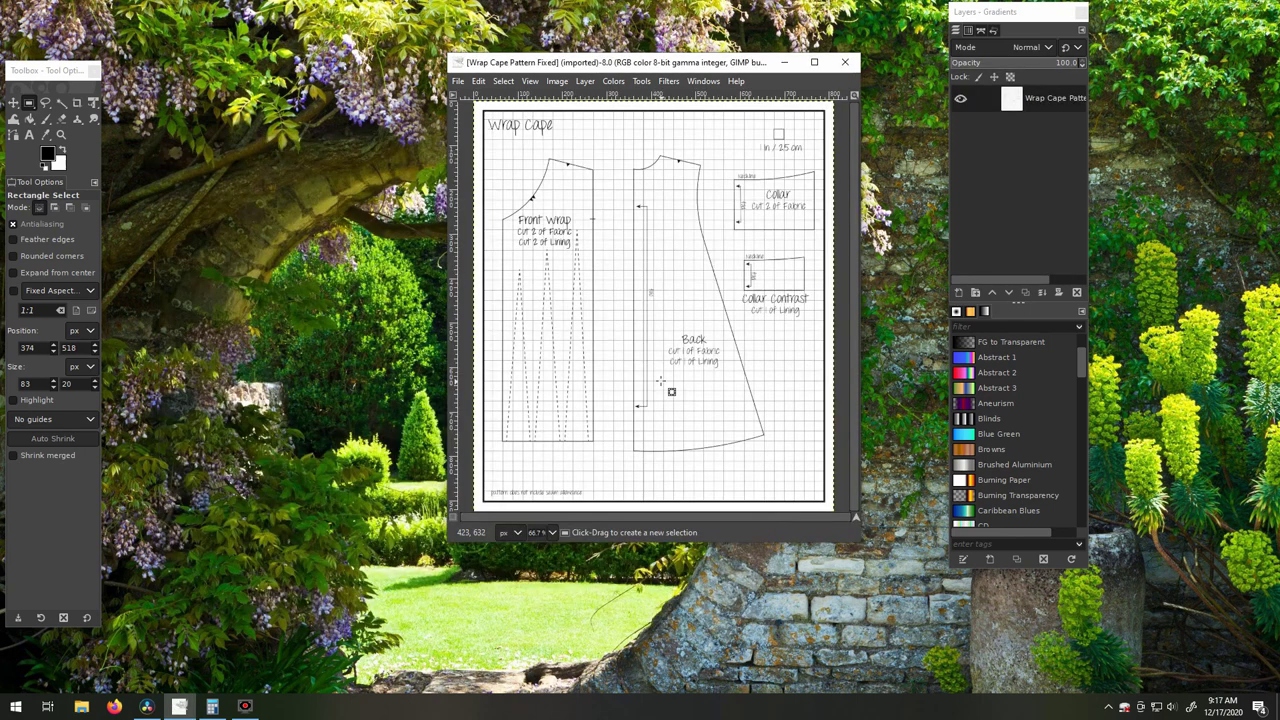
Zoom in and select a 68 × 23 px rectangle covering three grid squares
key("ctrl")
scroll(660, 380, "up", 4, "ctrl")
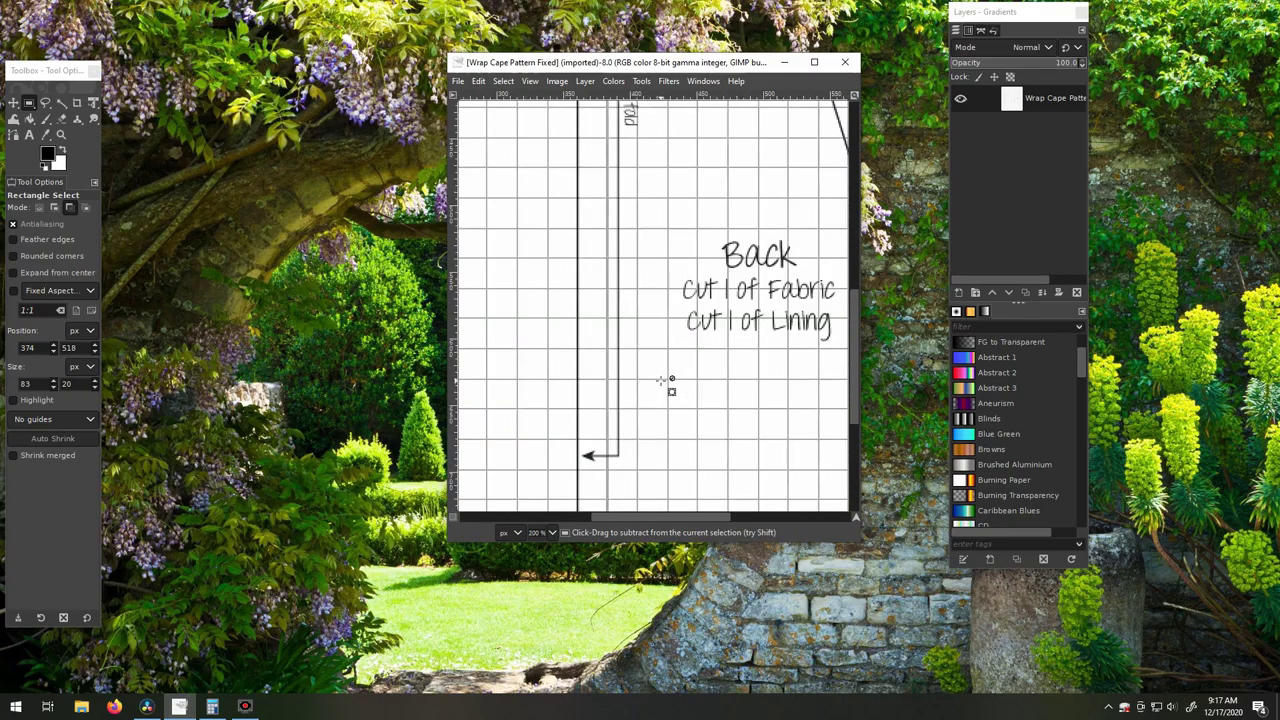
scroll(671, 383, "up", 1, "ctrl")
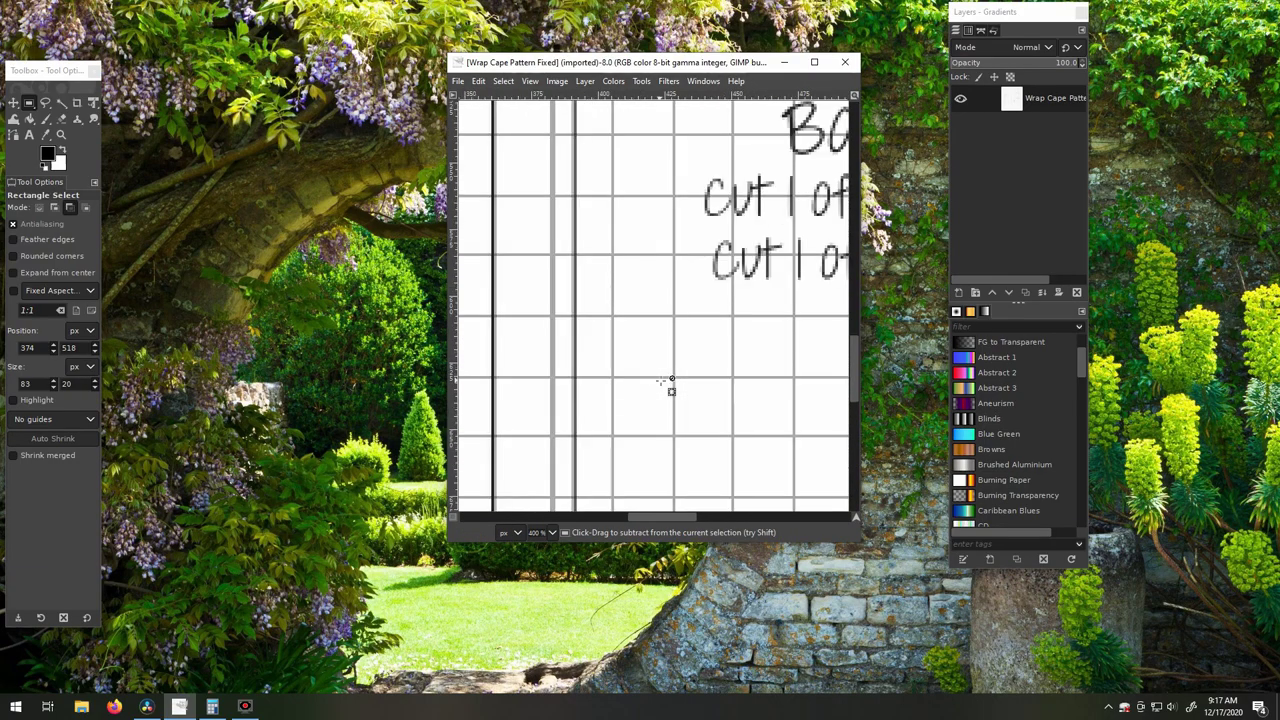
scroll(671, 386, "up", 5)
left_click_drag(616, 177, 803, 236)
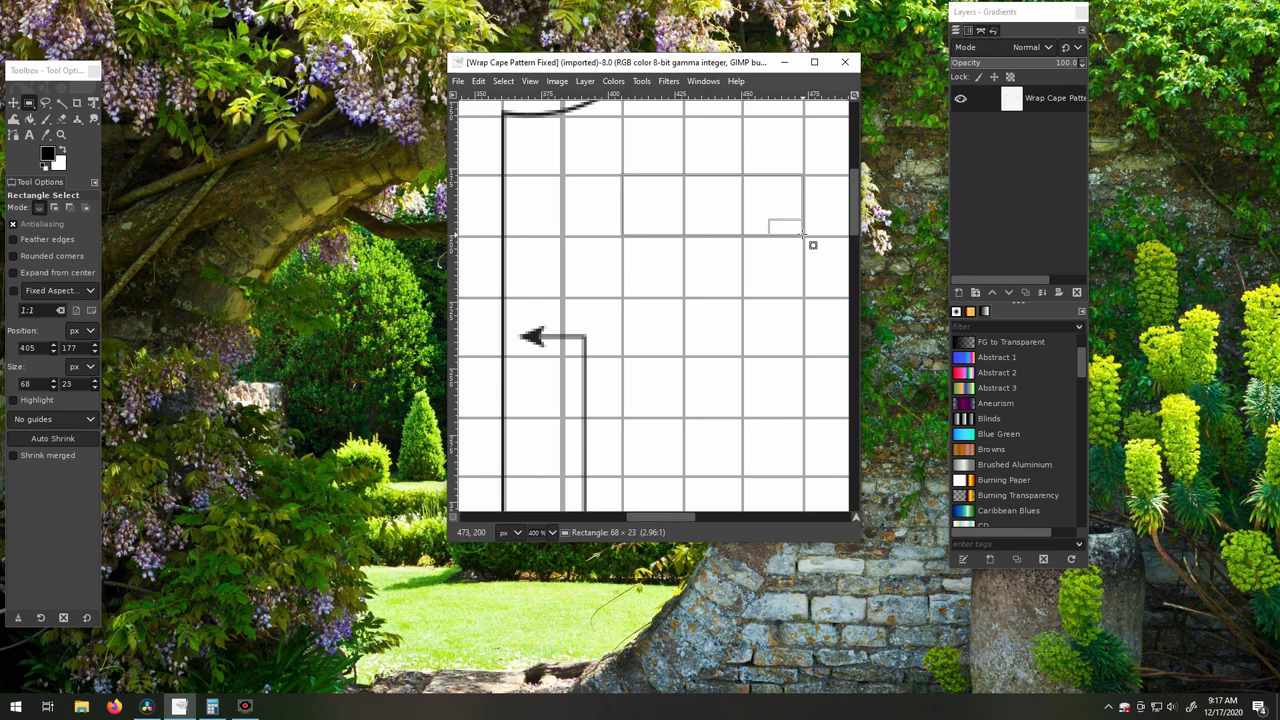
left_click_drag(802, 236, 803, 239)
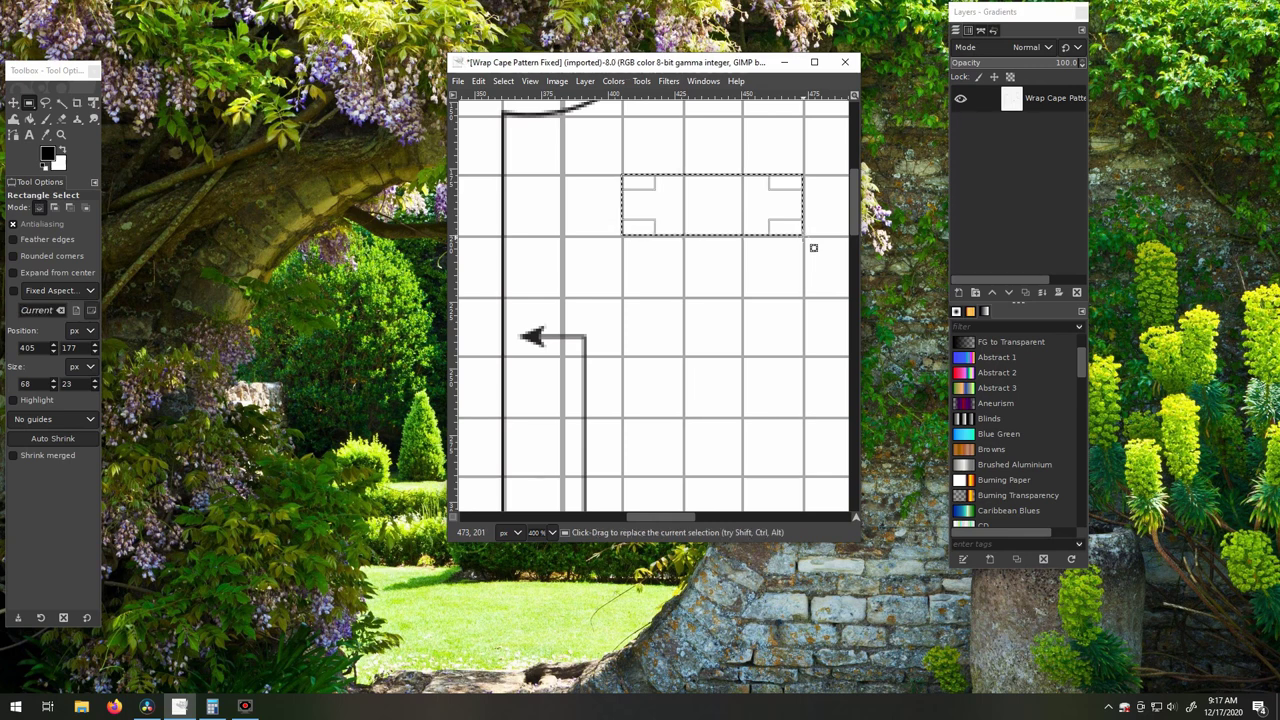
In Calculator, divide 68 by 3 to get one grid square's width
key("alt+Tab")
left_click(1001, 481)
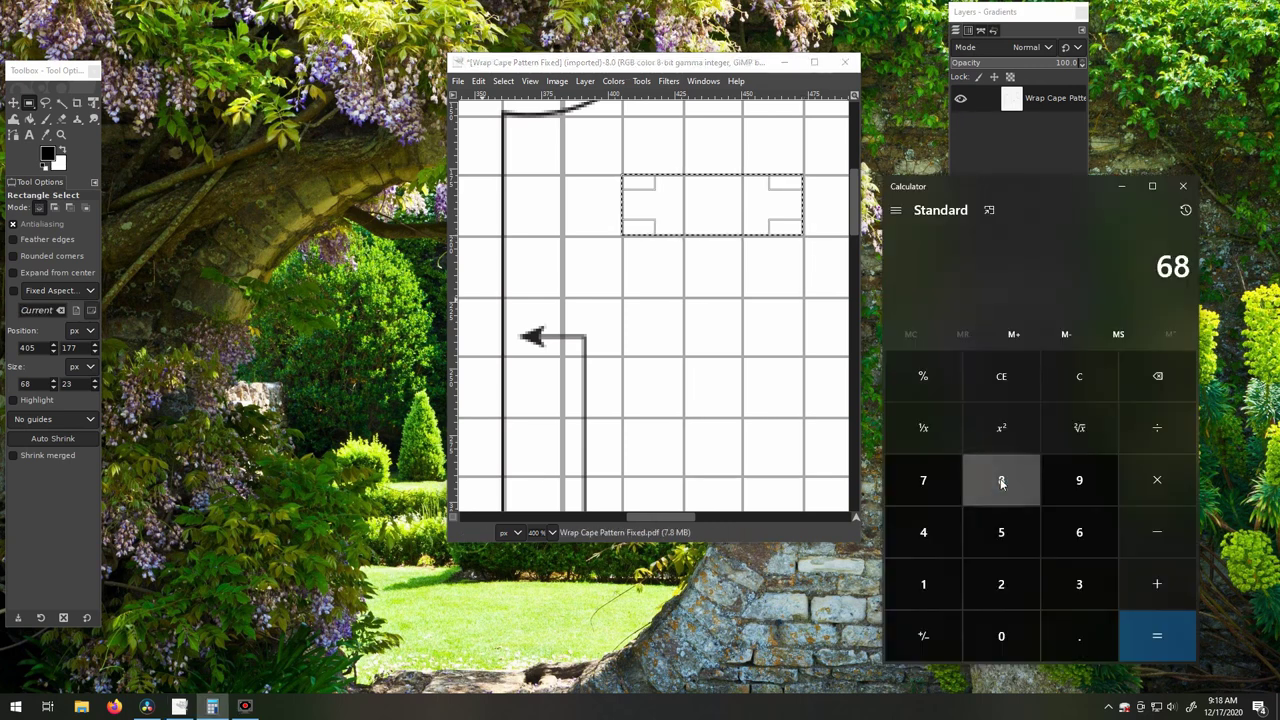
left_click(1157, 427)
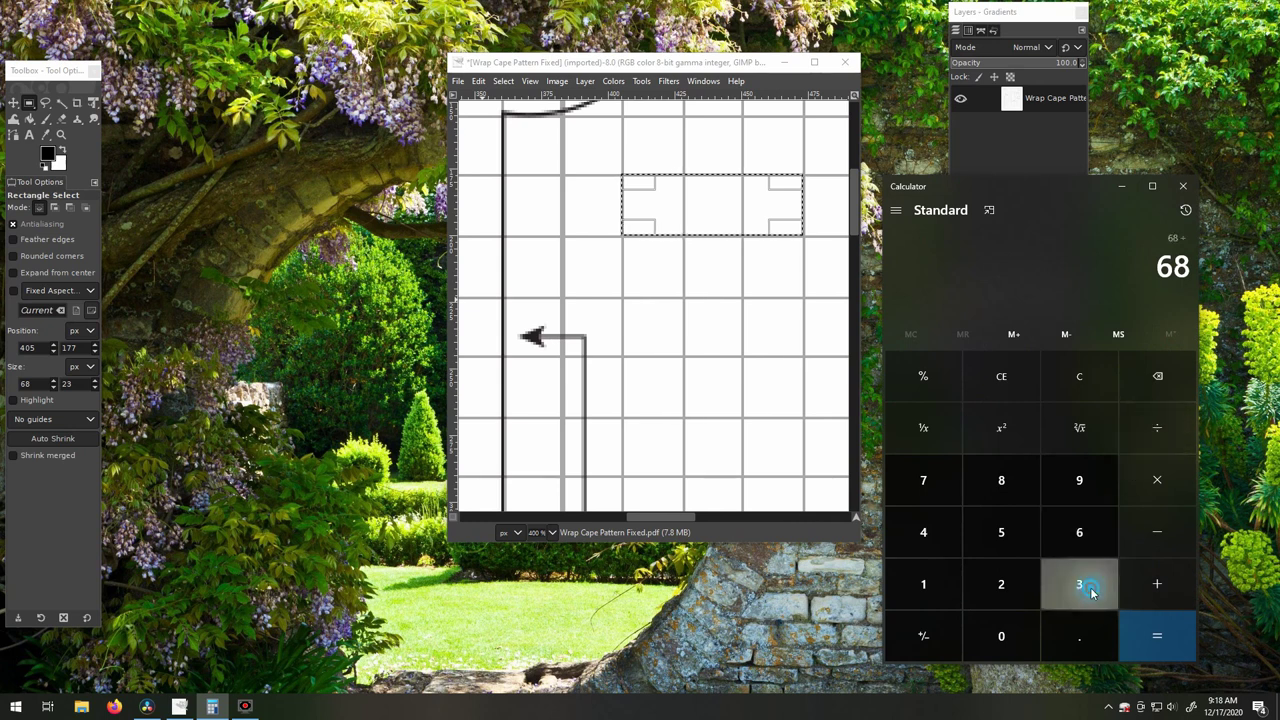
left_click(1090, 587)
left_click(1162, 642)
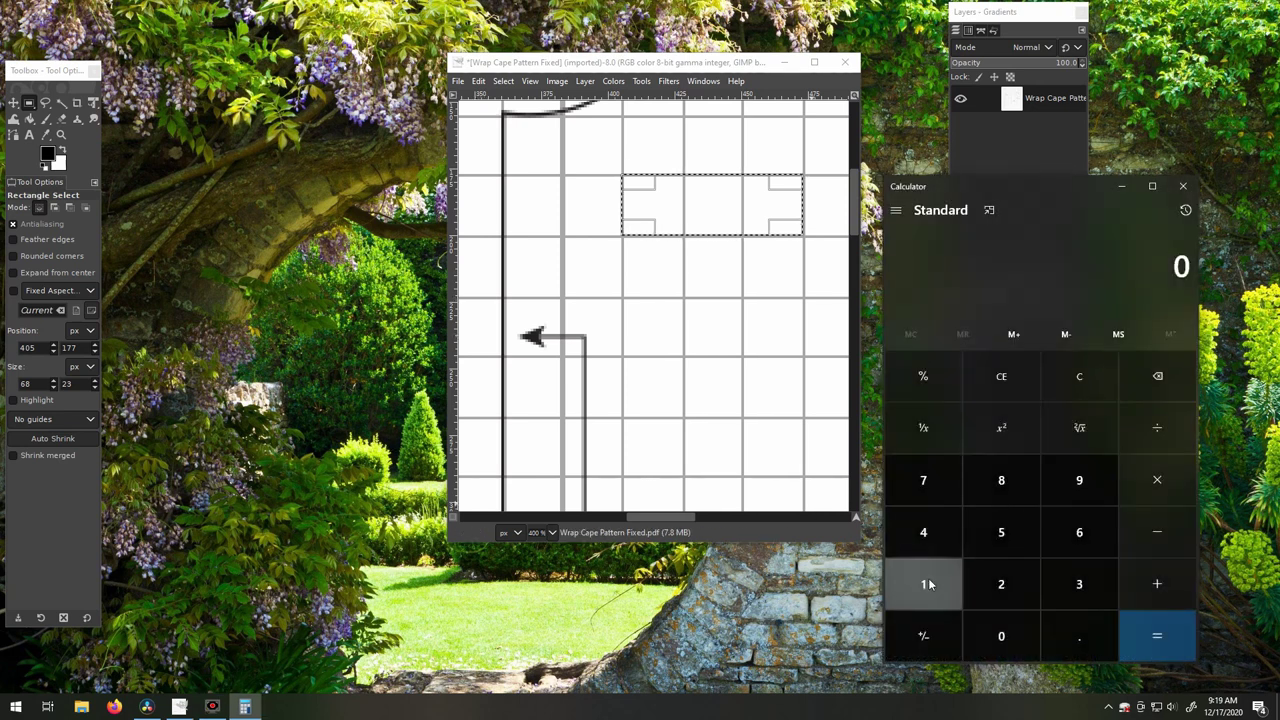
Calculate 100 ÷ 22.666 to get the scale factor of about 4.4119
left_click(928, 585)
left_click(1000, 635)
left_click(1000, 635)
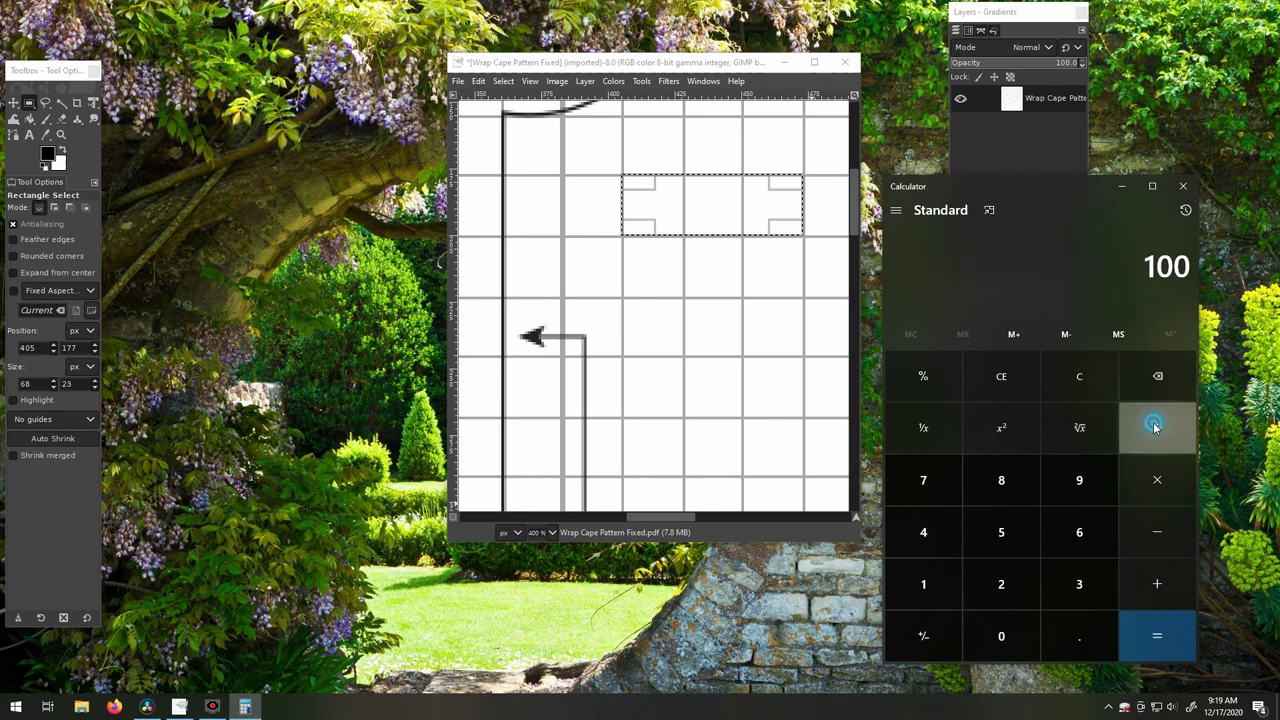
left_click(1154, 426)
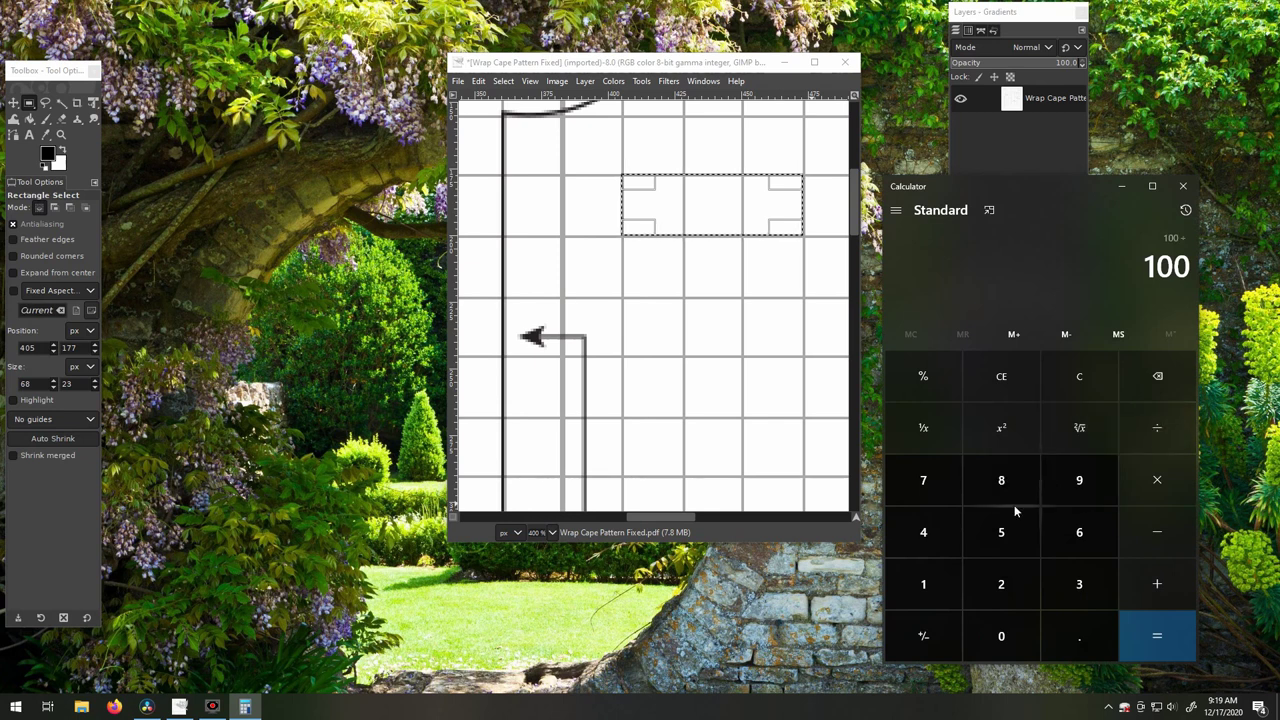
left_click(1004, 584)
left_click(1004, 584)
left_click(1080, 632)
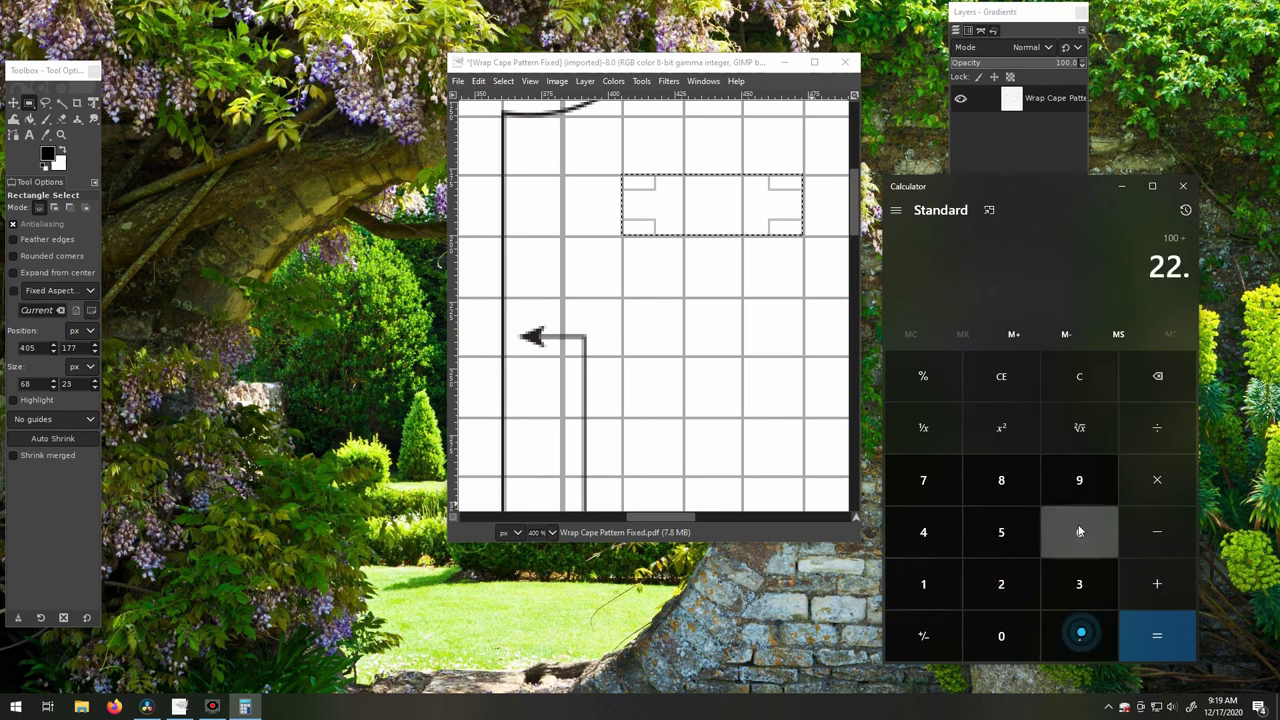
left_click(1080, 530)
left_click(1079, 532)
left_click(1079, 532)
left_click(1157, 642)
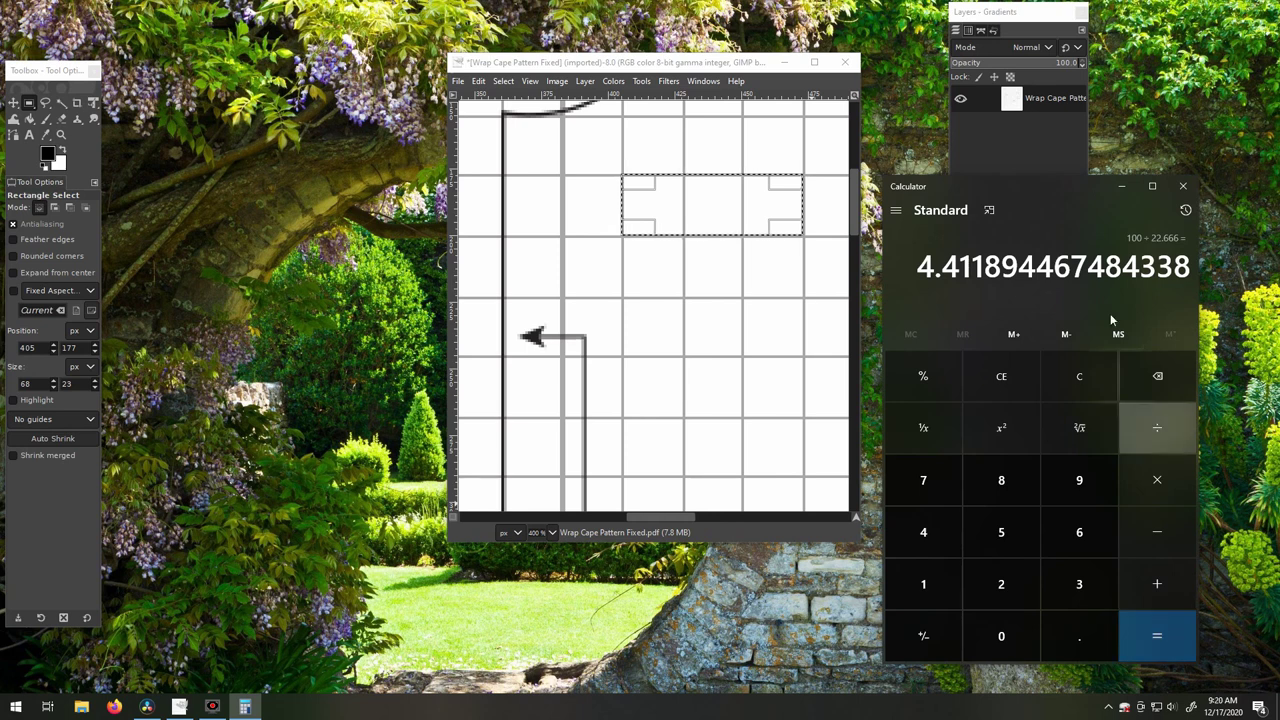
Remove the measuring selection from the pattern image
left_click(503, 80)
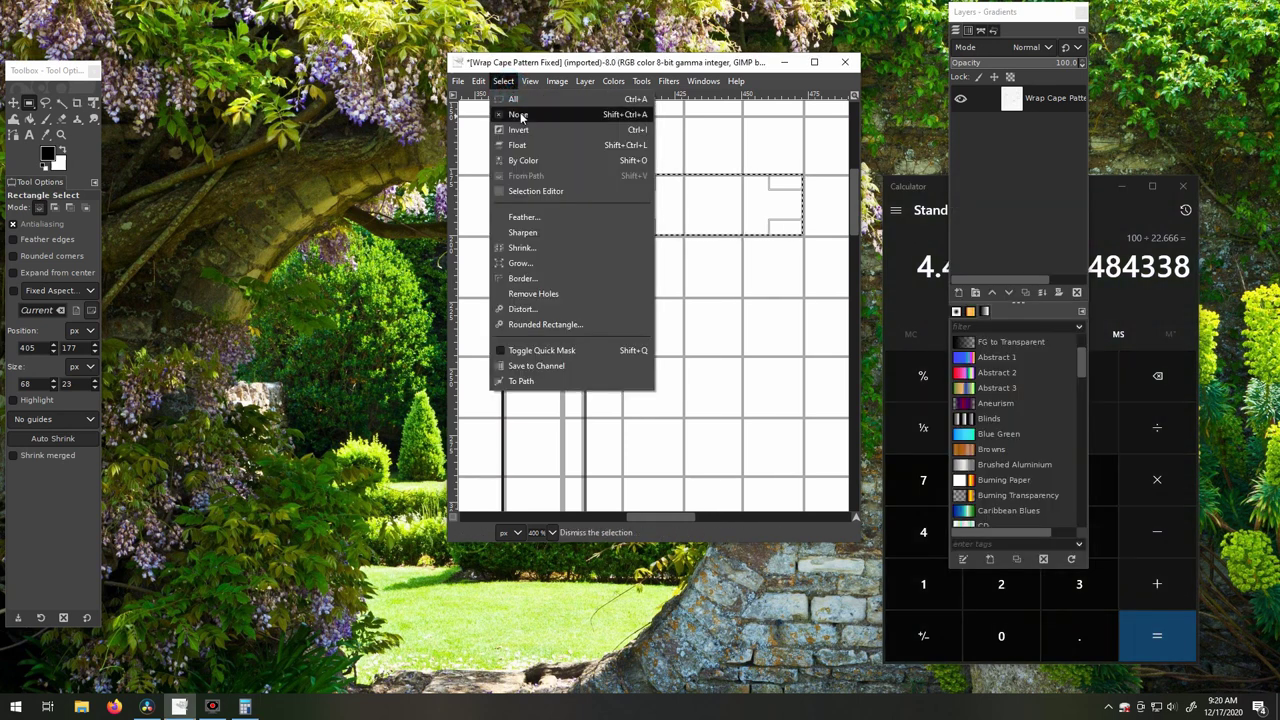
left_click(522, 117)
left_click(1130, 222)
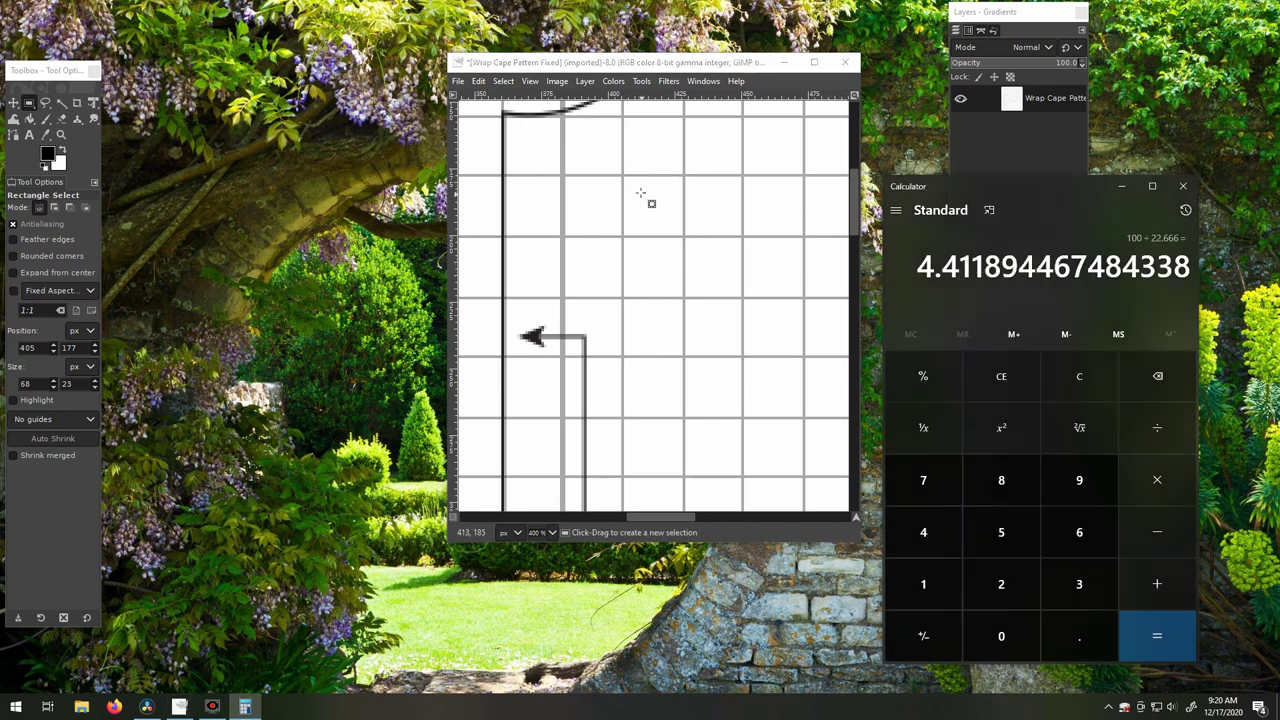
Scale the image to 441.19% width (3582 × 4081 px), accepting the memory warning
left_click(557, 81)
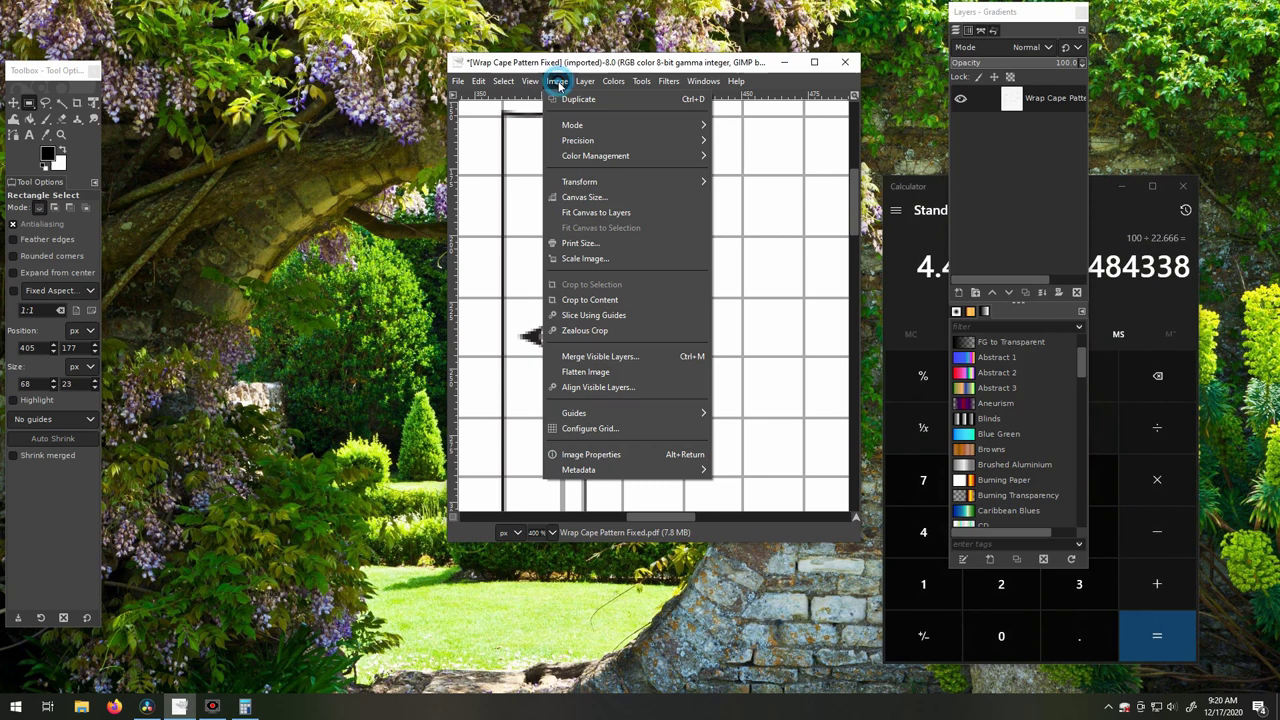
left_click(585, 258)
left_click_drag(1046, 190, 280, 100)
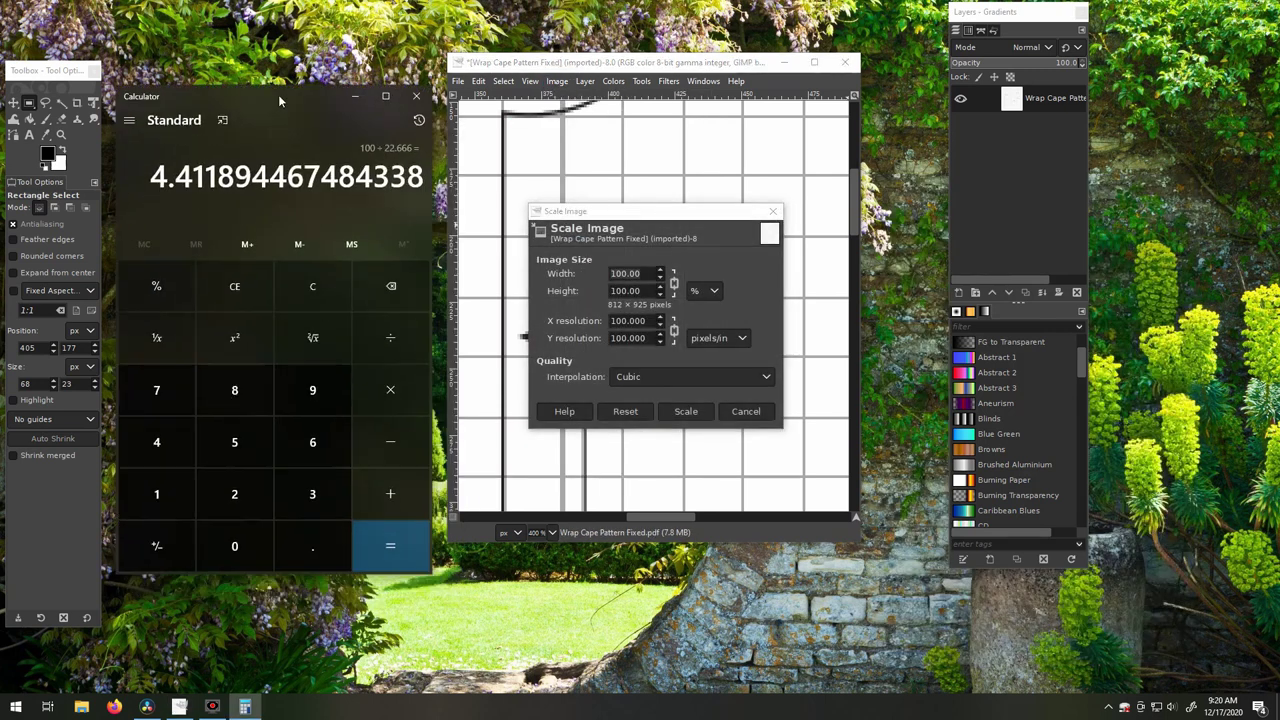
left_click(712, 290)
left_click(715, 326)
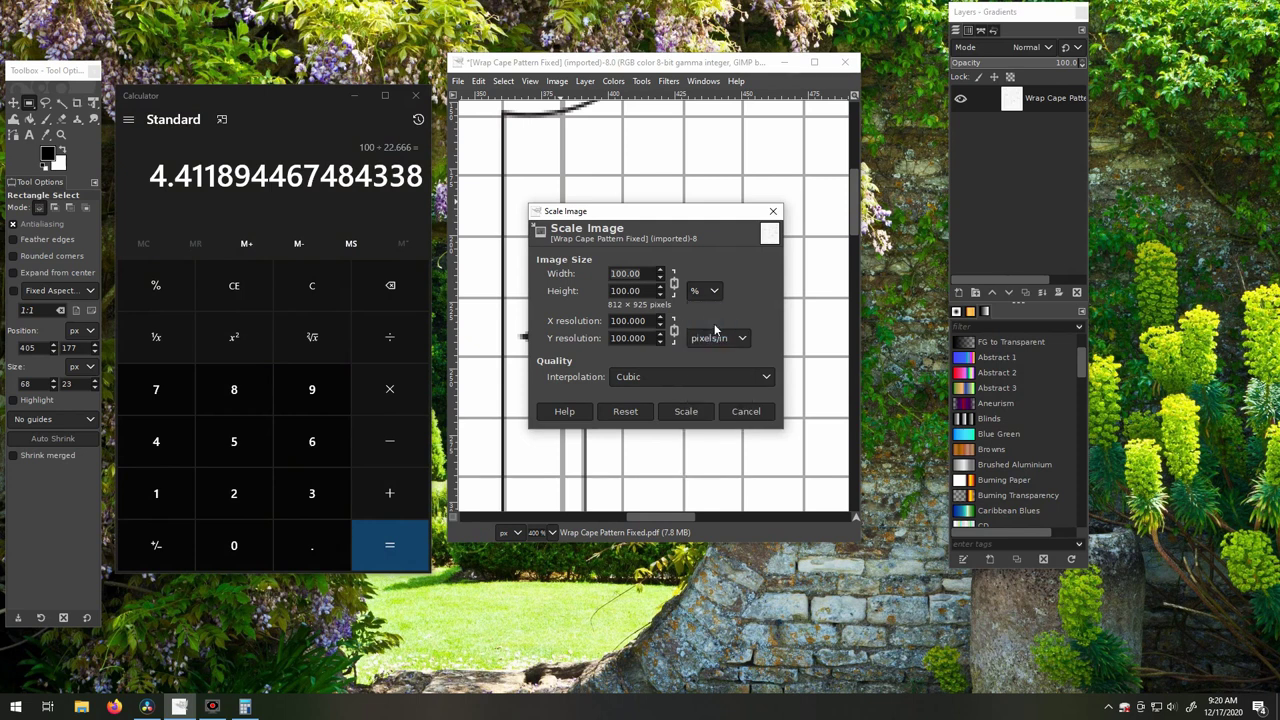
left_click(717, 291)
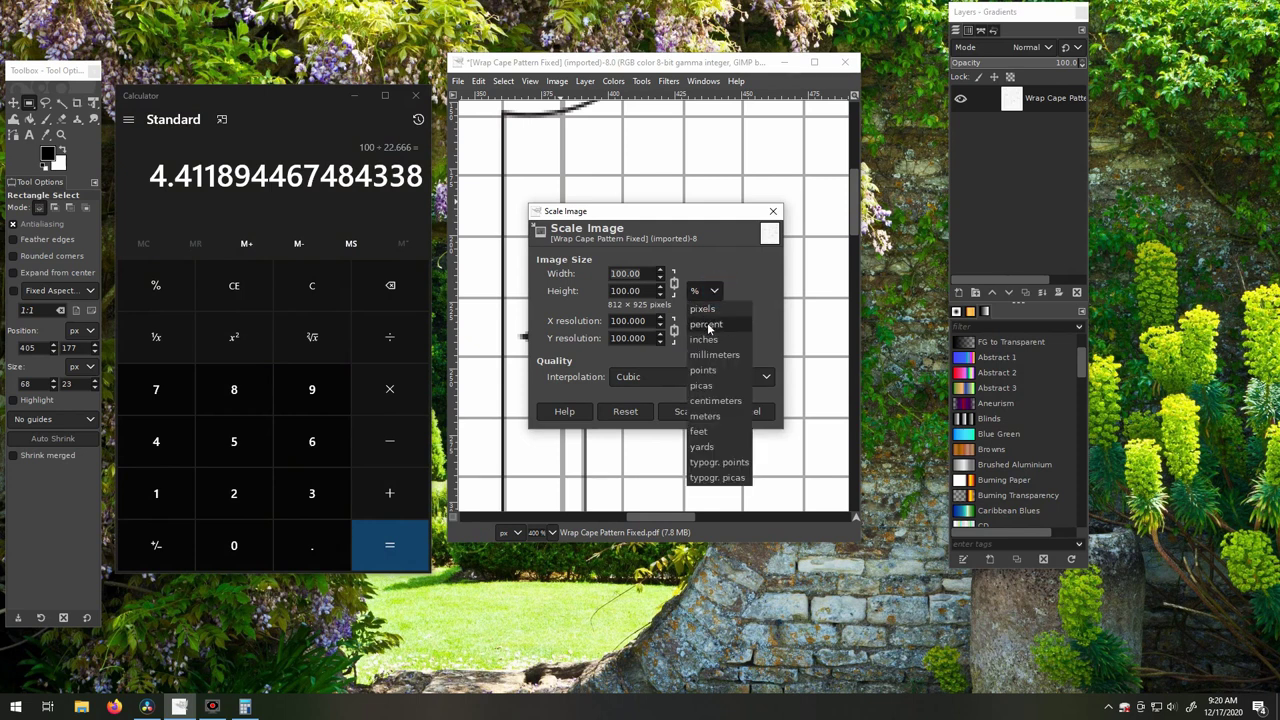
left_click(705, 324)
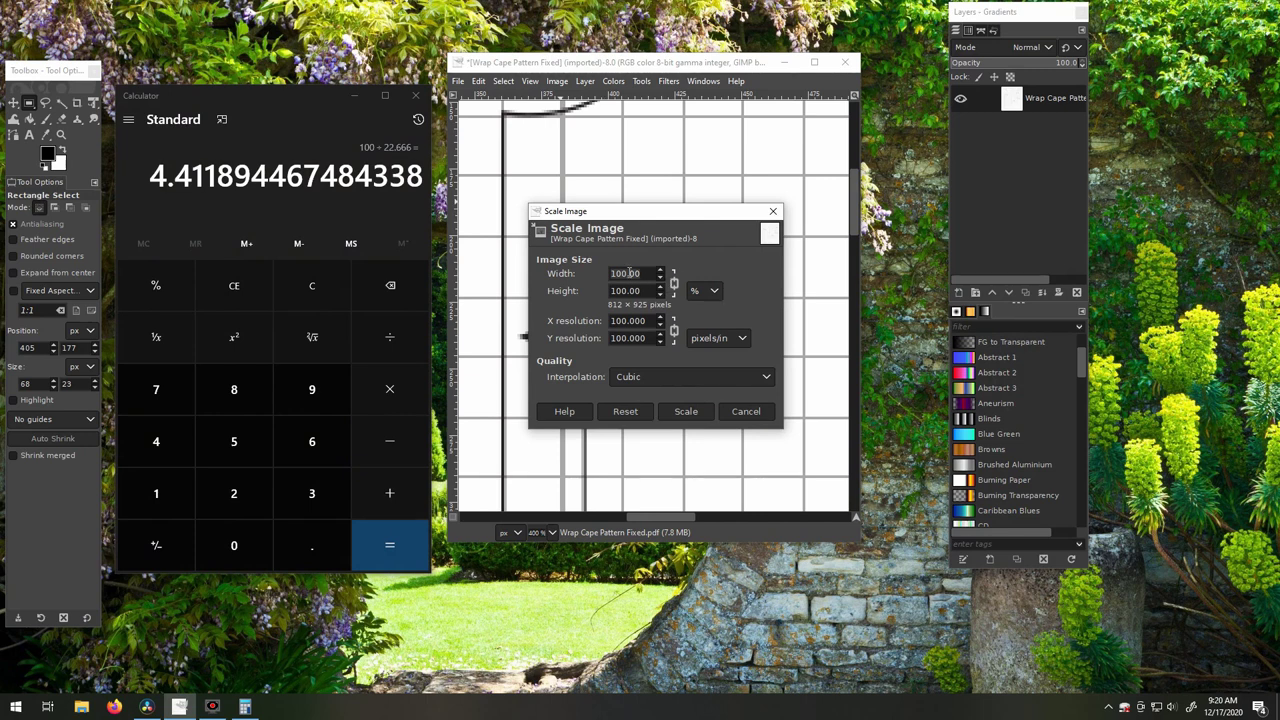
double_click(630, 273)
type("441.")
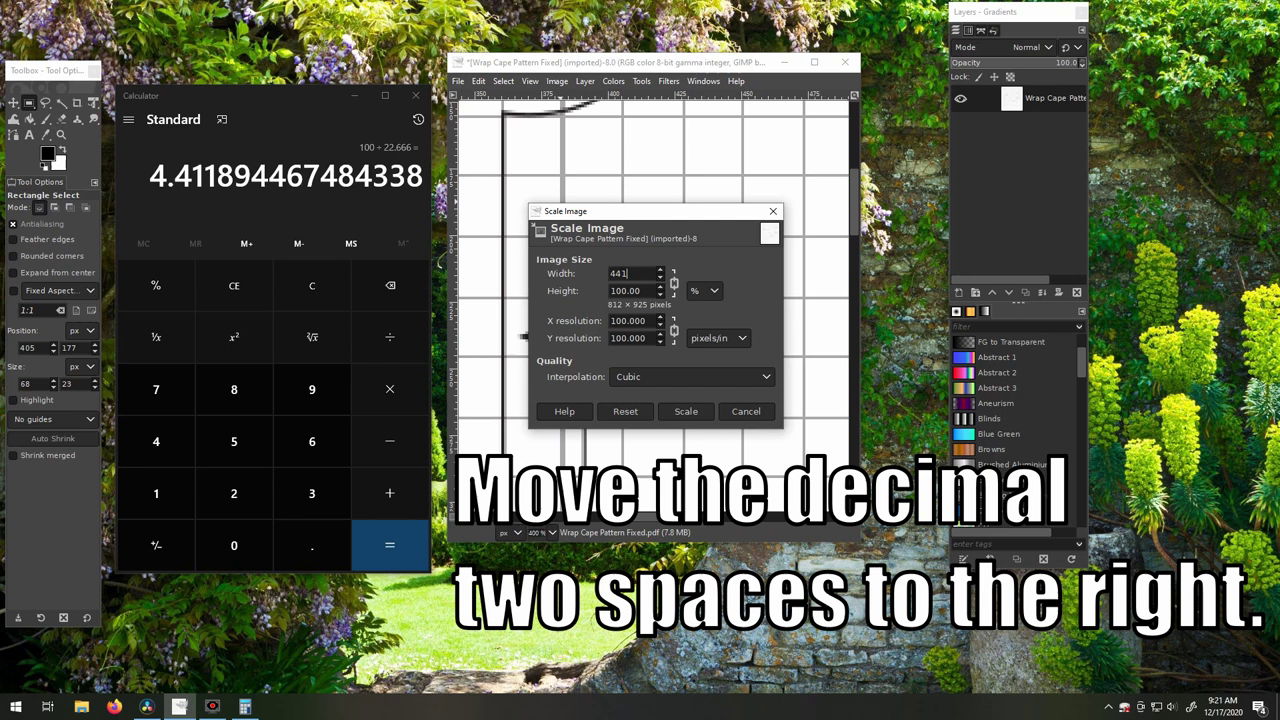
type("19")
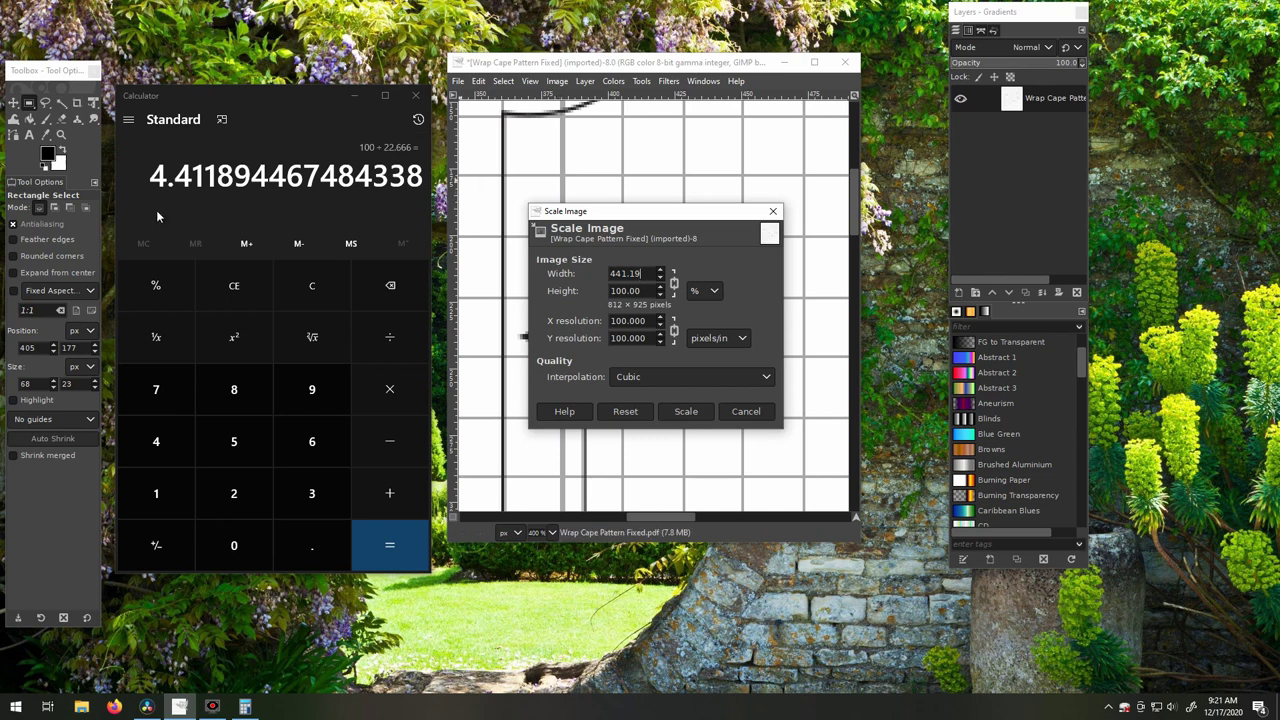
left_click(693, 411)
left_click(693, 411)
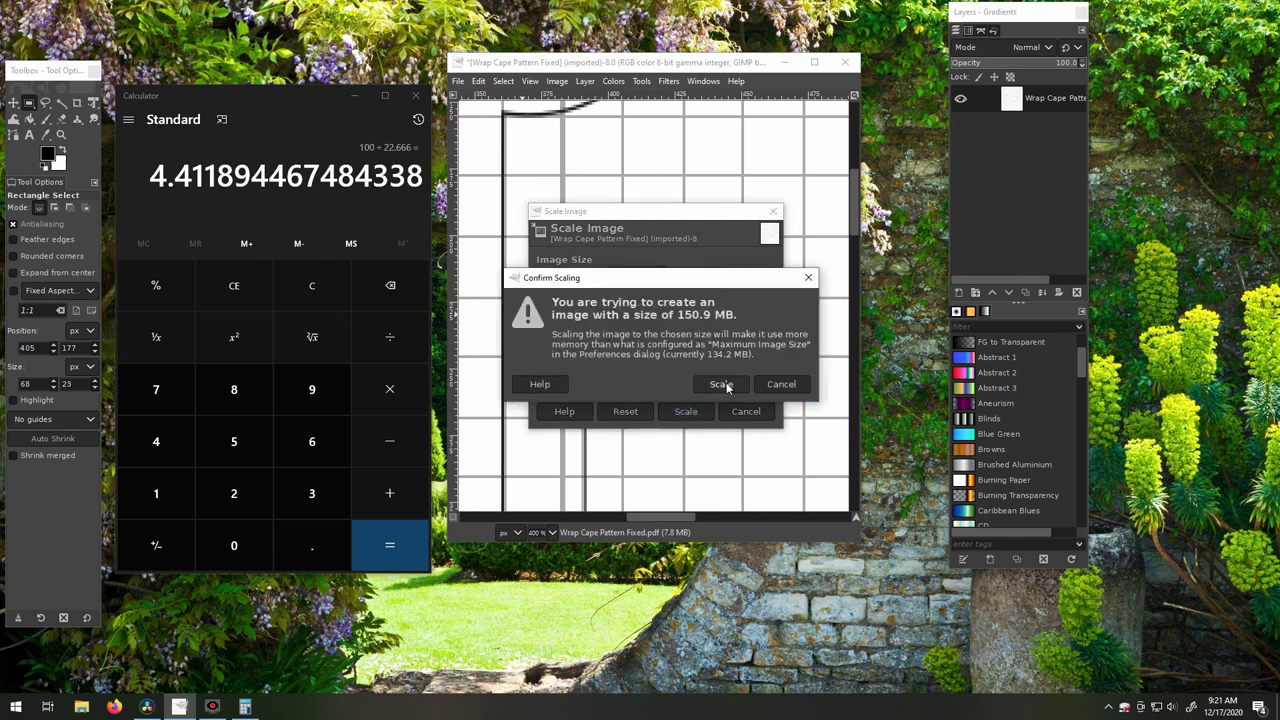
left_click(724, 386)
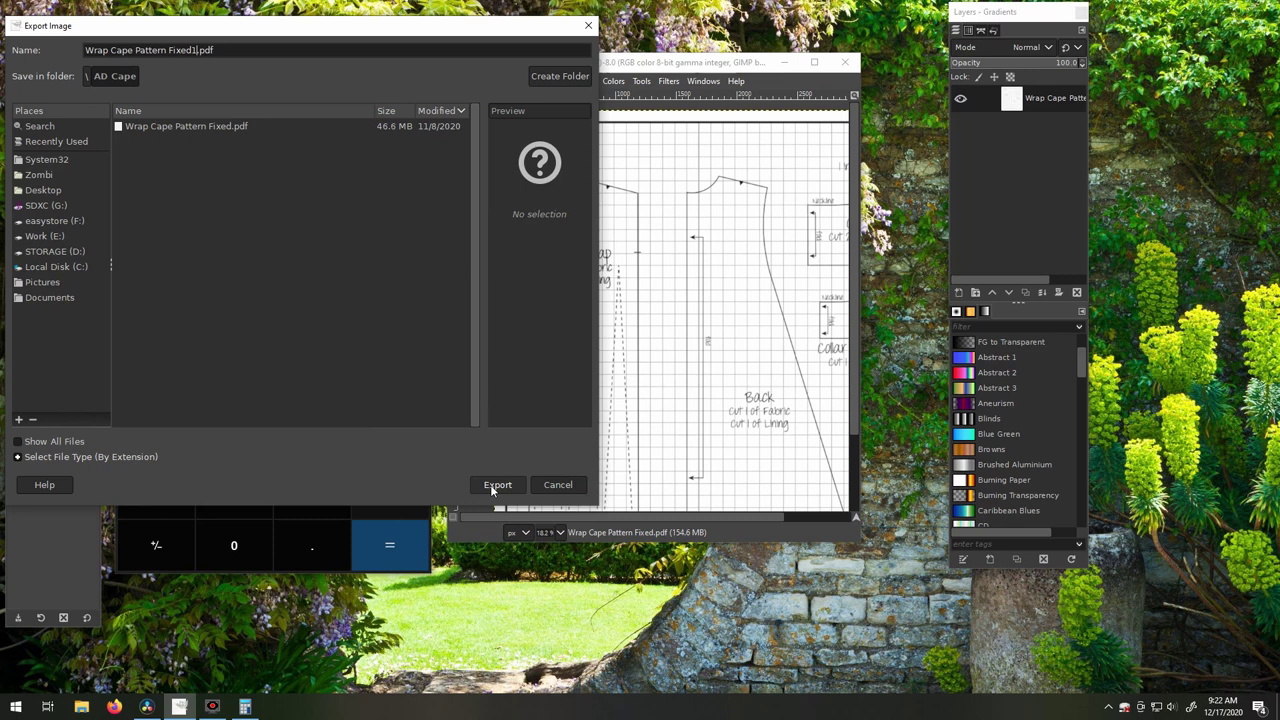
Export the scaled image as Wrap Cape Pattern Fixed1.pdf with default PDF options
left_click(494, 485)
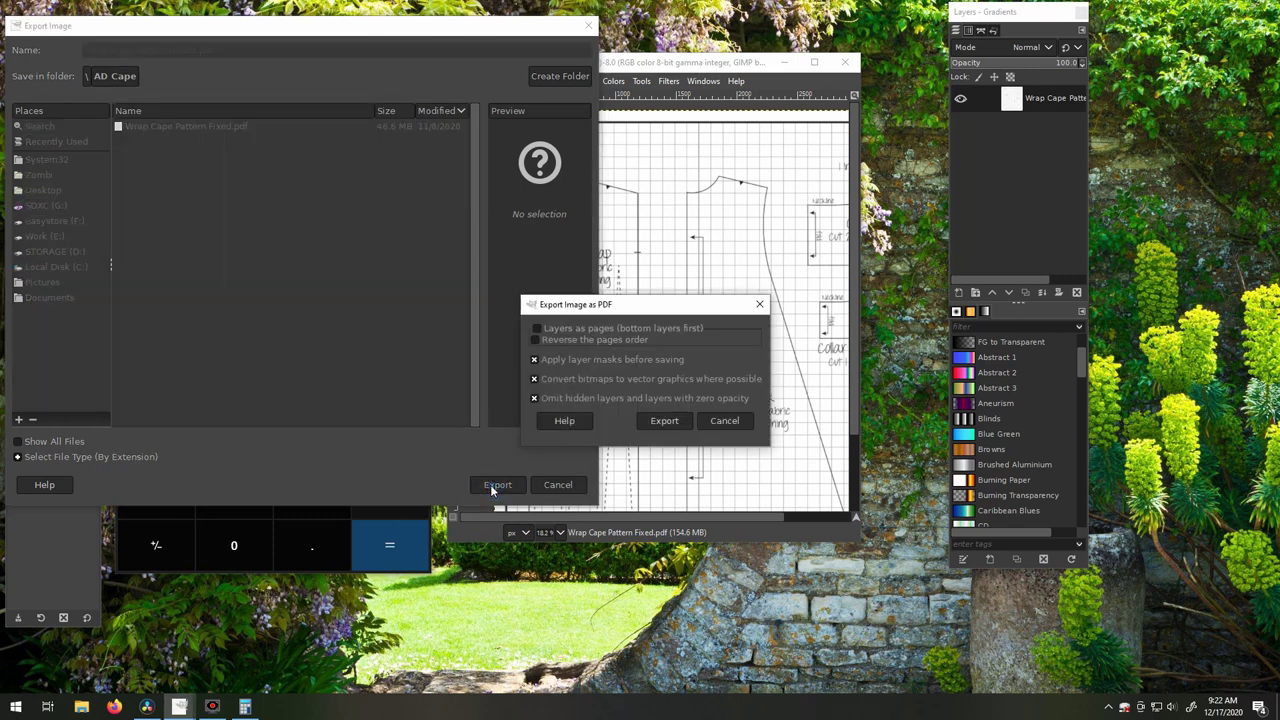
left_click(666, 421)
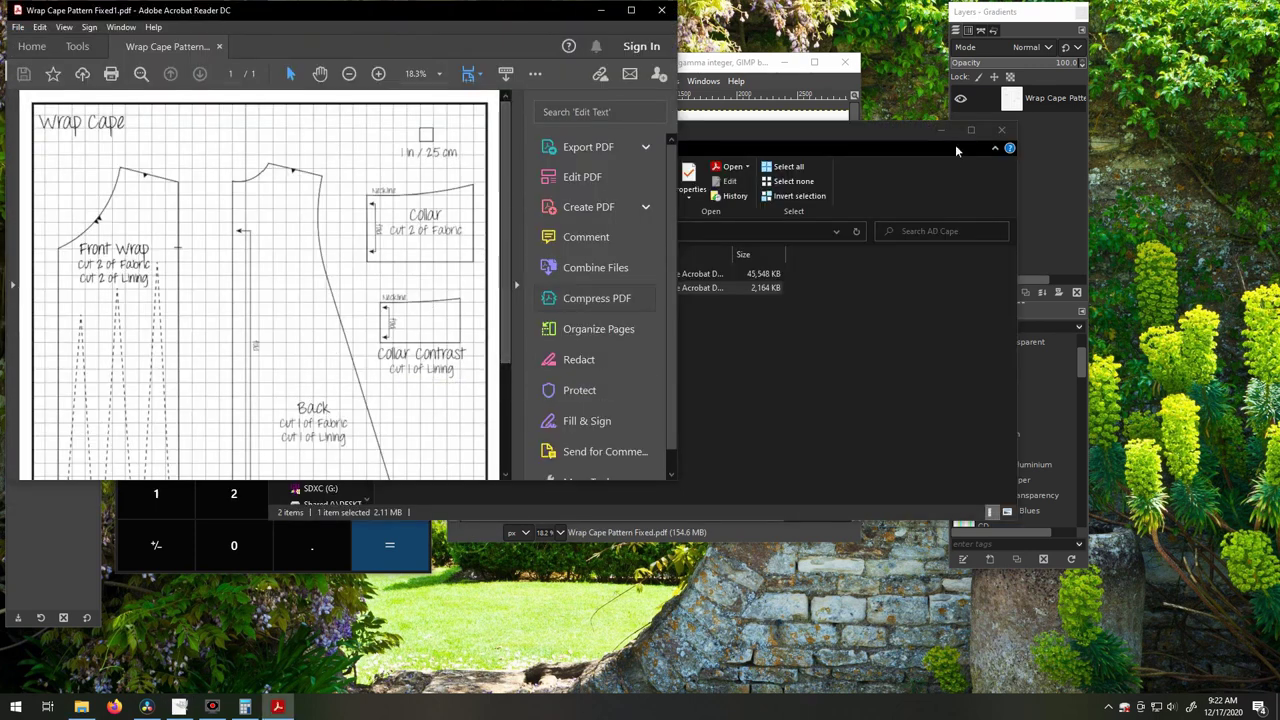
In Acrobat, set printing to Poster mode, tiling the pattern at 100% over 20 pages
left_click(1000, 133)
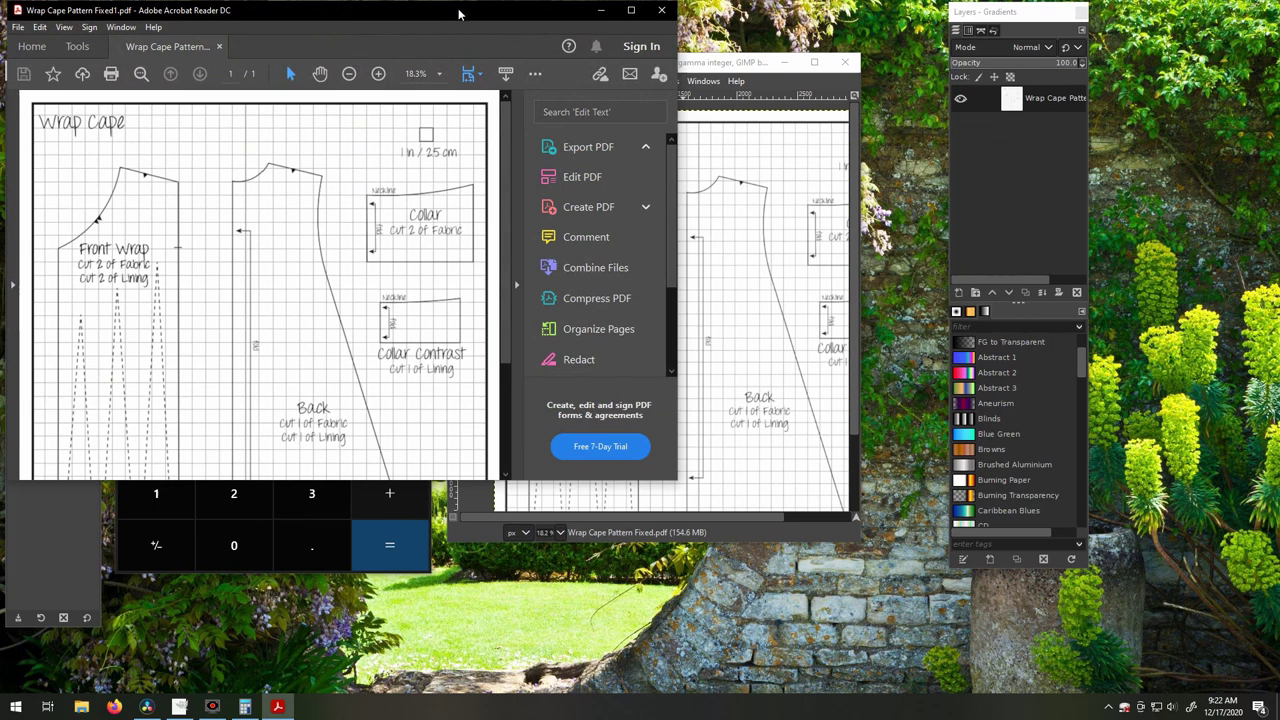
left_click_drag(436, 10, 674, 25)
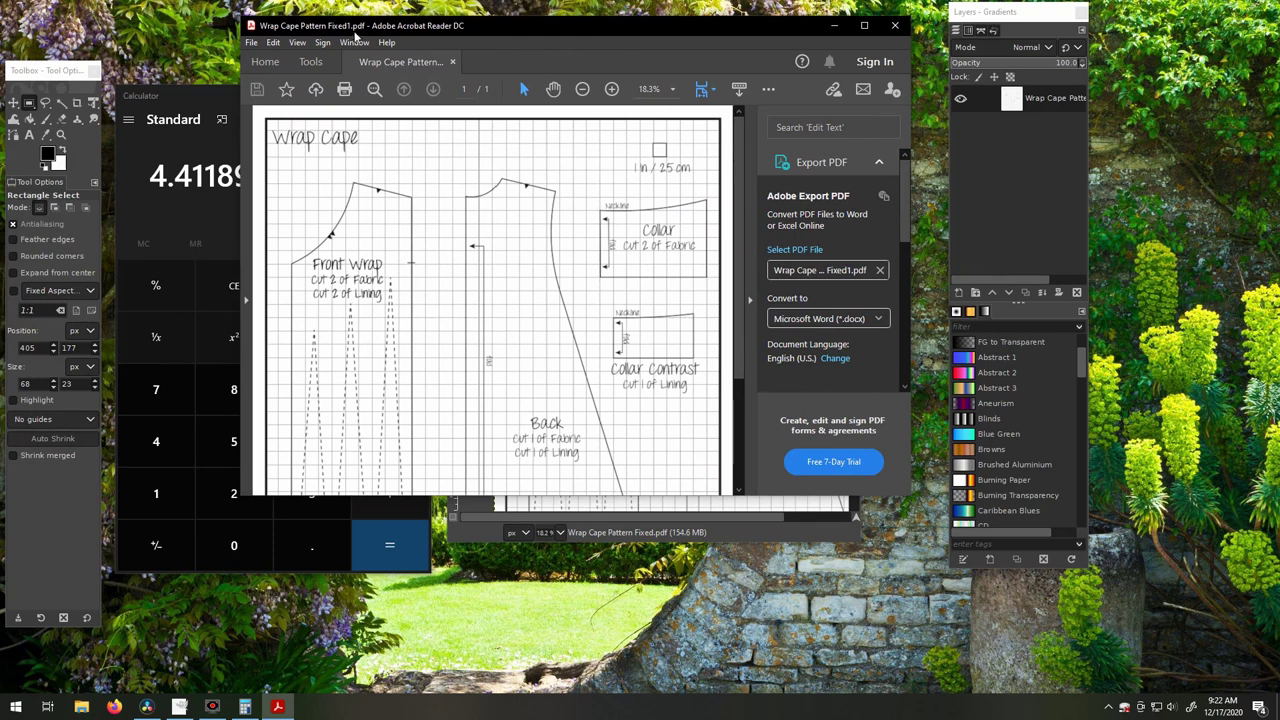
left_click(251, 42)
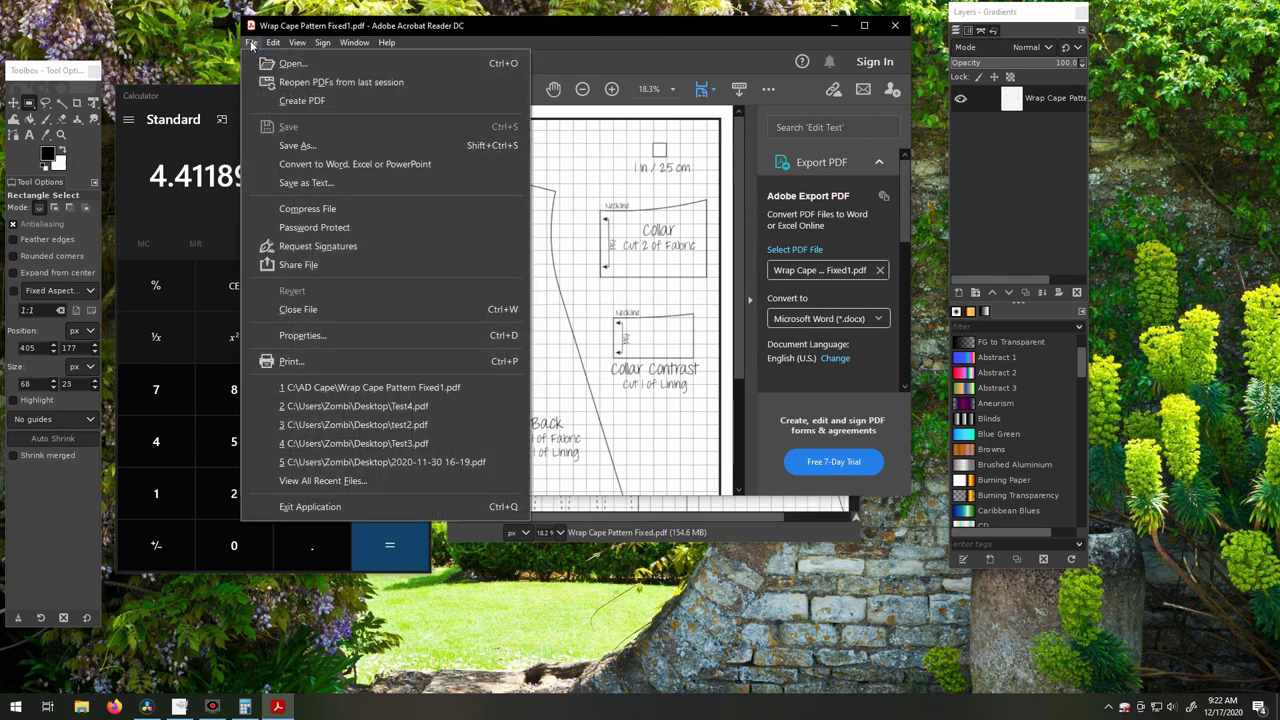
left_click(289, 366)
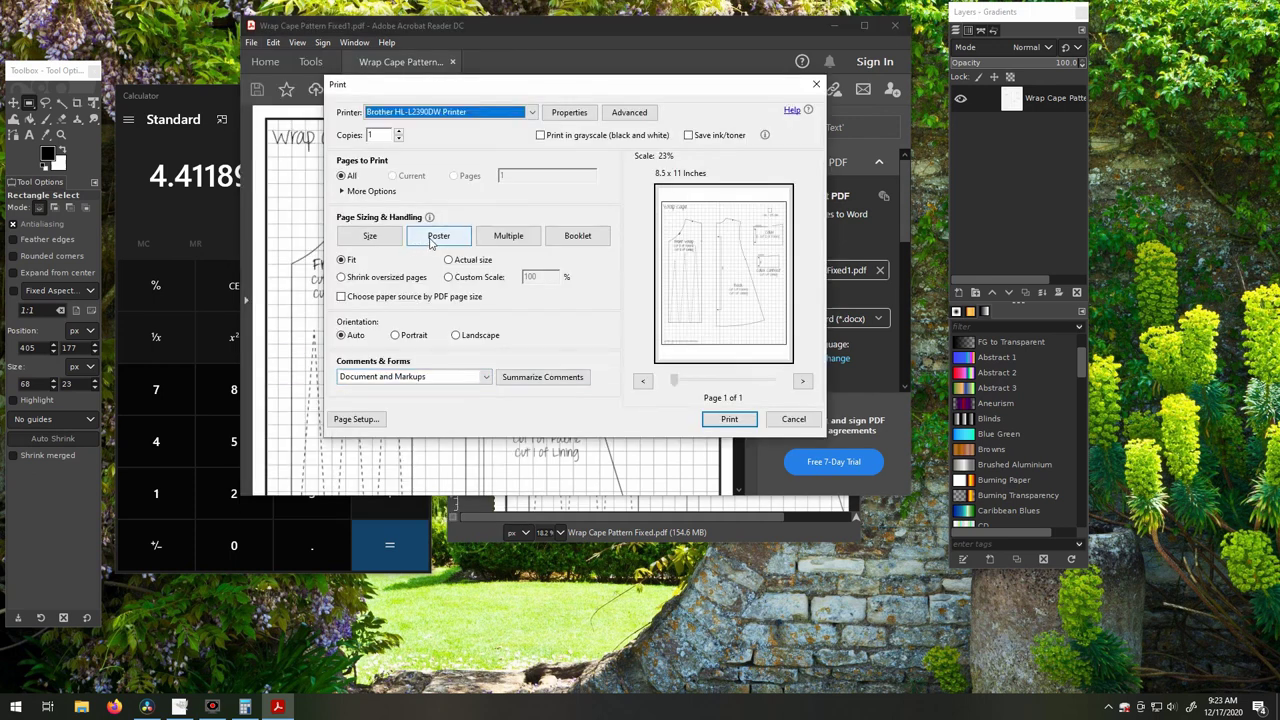
left_click(436, 240)
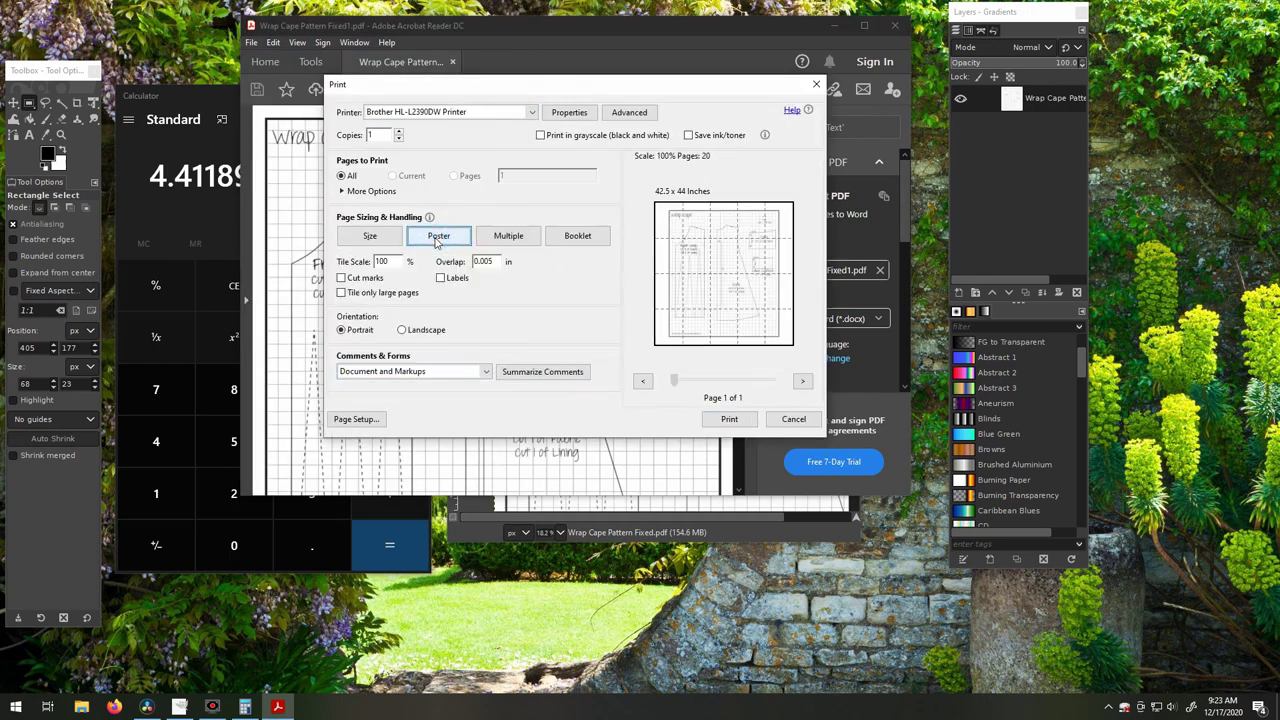